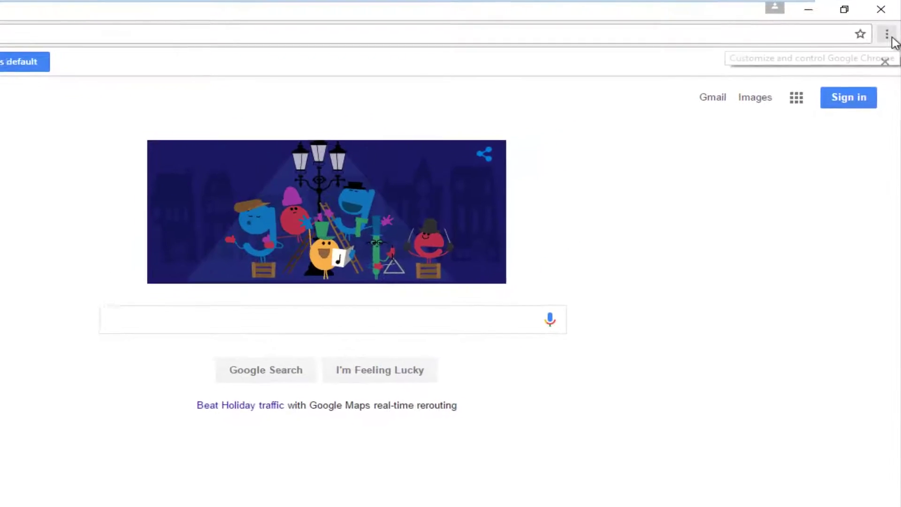
Open Chrome Settings from the main menu and go to the installed Extensions page
left_click(886, 35)
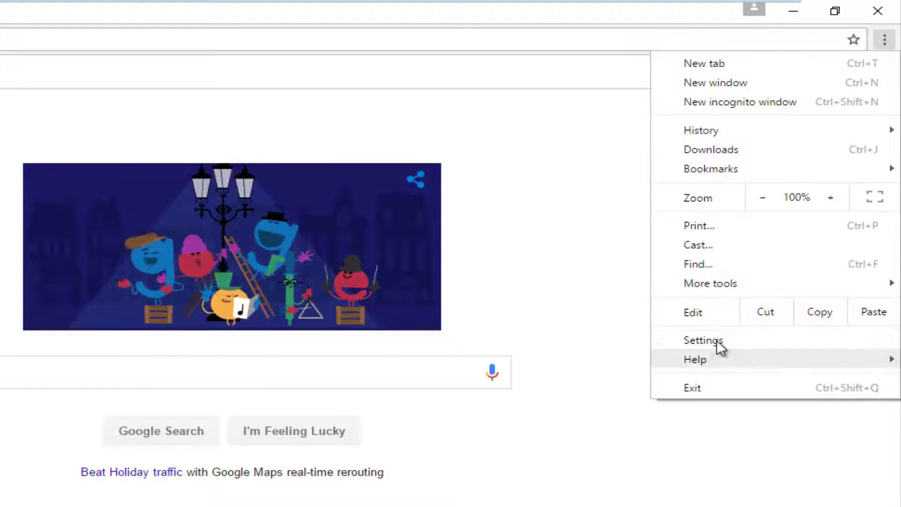
left_click(715, 343)
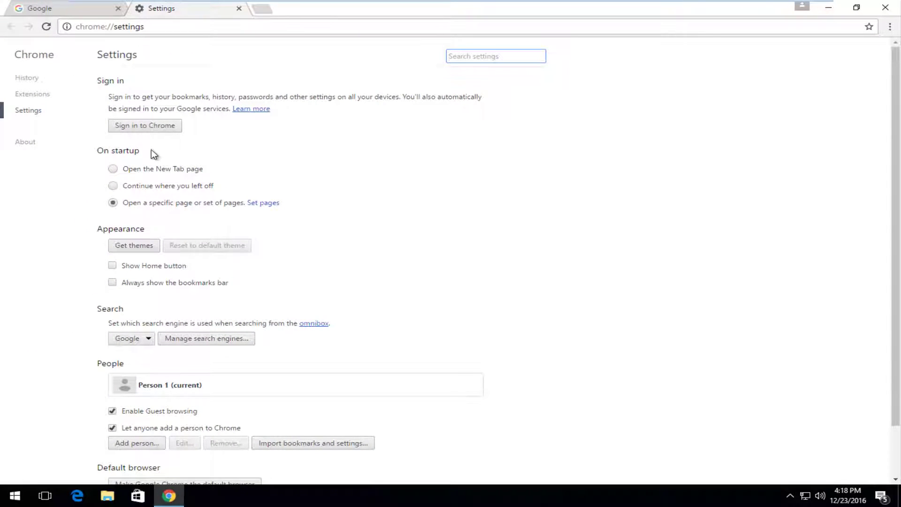
left_click(33, 94)
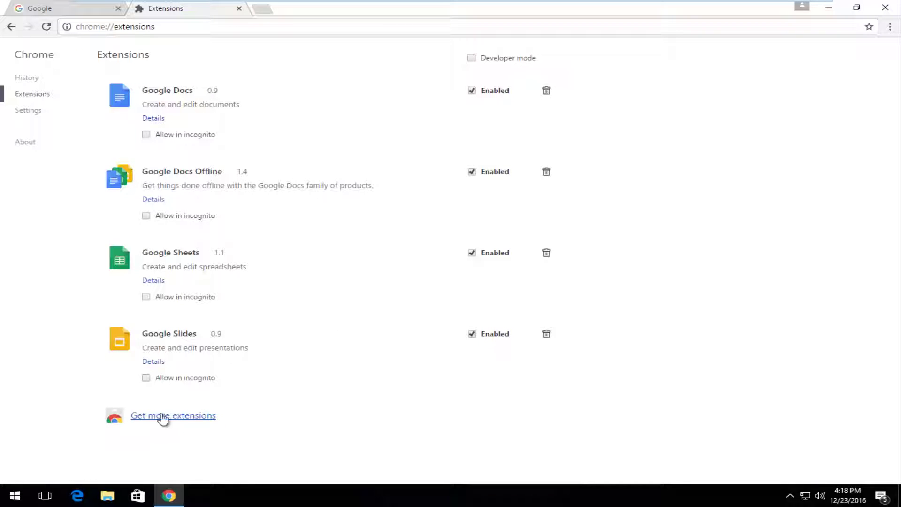
Open the Chrome Web Store and search for 'block site wip'
left_click(182, 418)
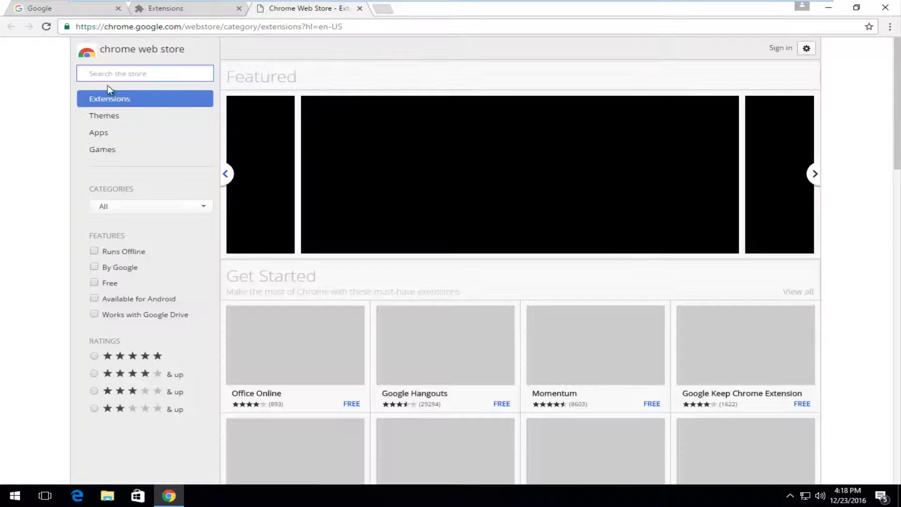
left_click(94, 73)
type("block site wips")
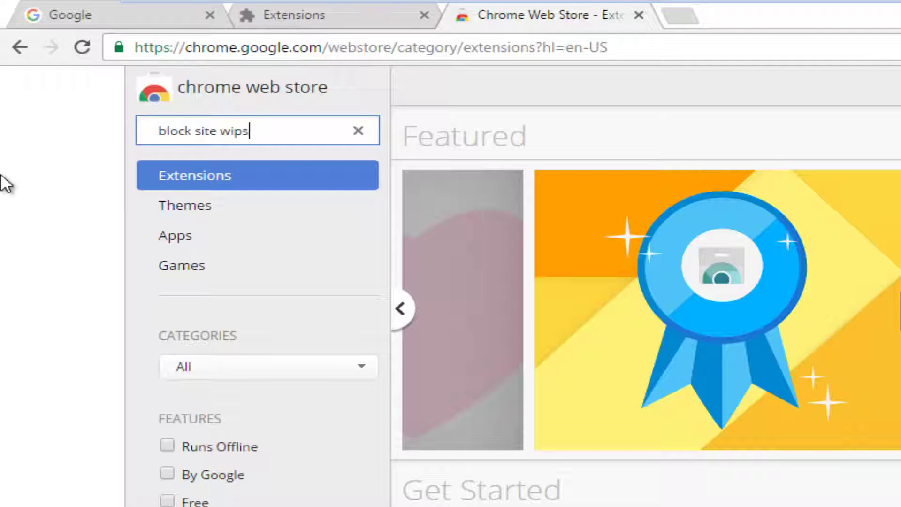
key("Return")
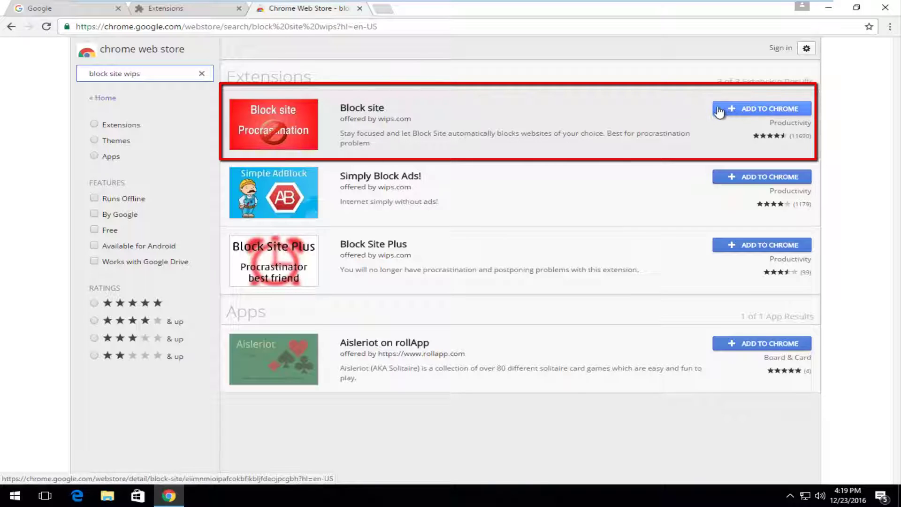
Add the Block site extension to Chrome and view its store details
left_click(733, 109)
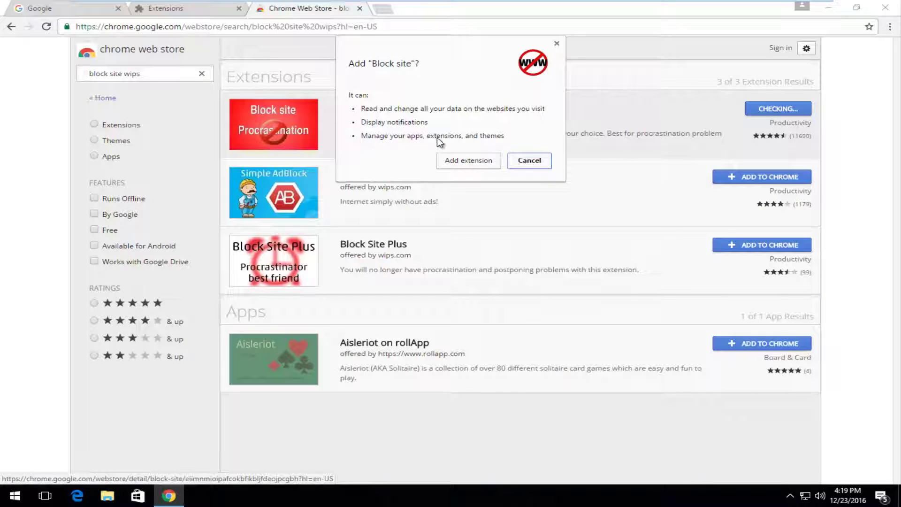
left_click(468, 160)
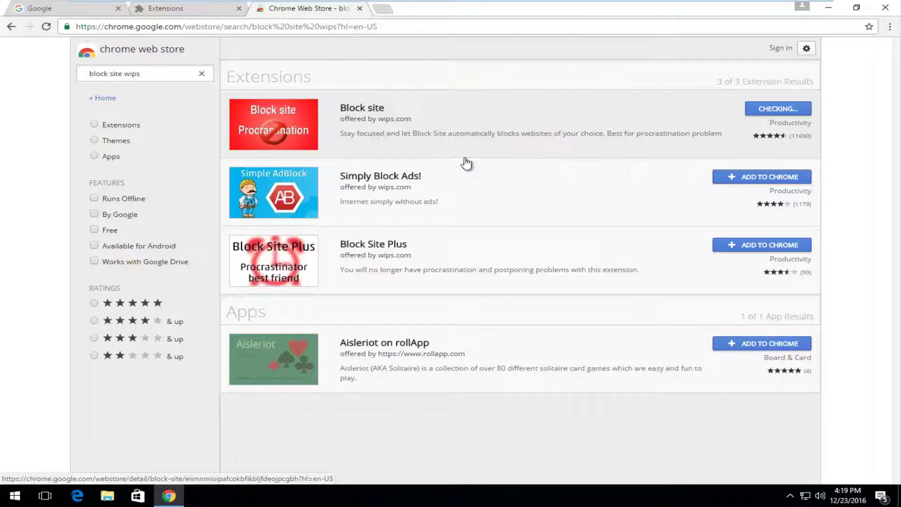
left_click(276, 116)
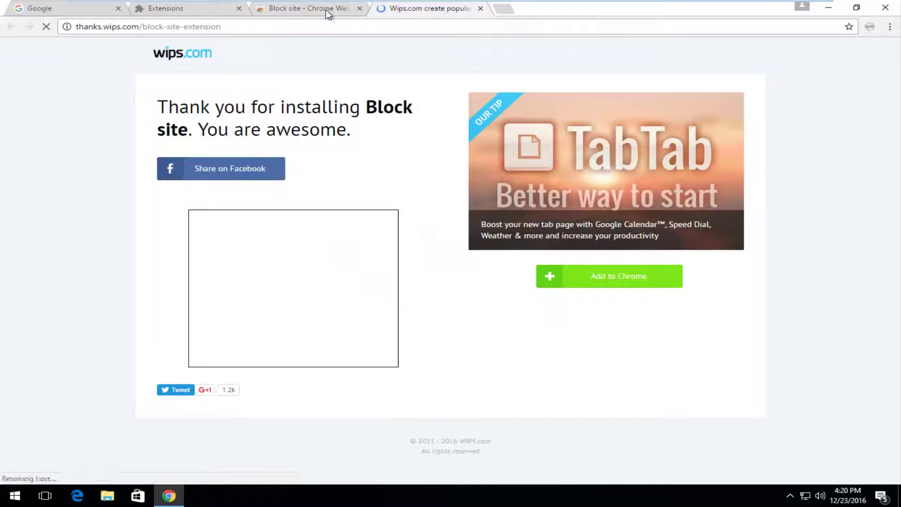
left_click(307, 9)
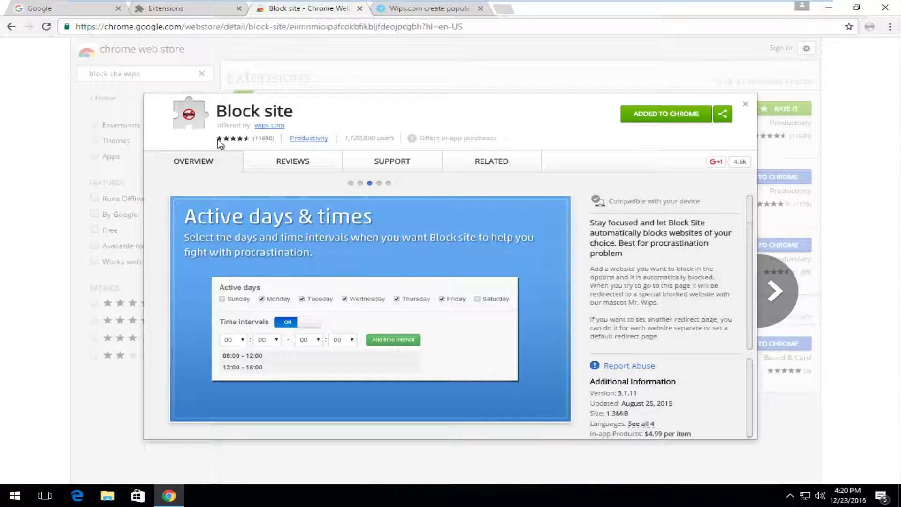
Read Block site's user reviews, then close its details and the thank-you page
left_click(270, 161)
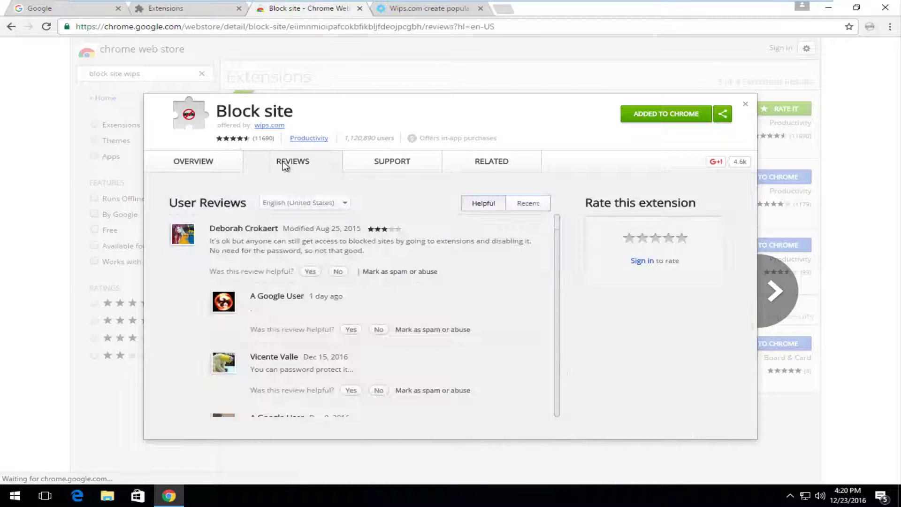
left_click(746, 104)
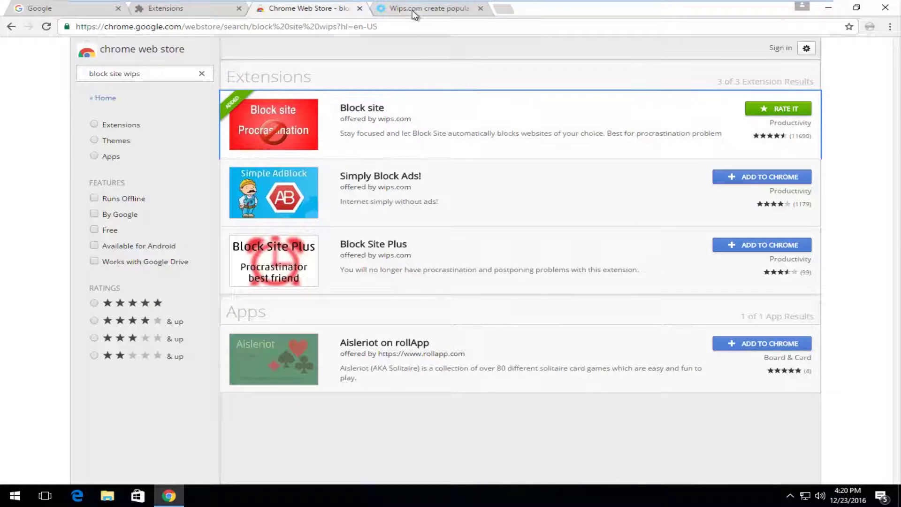
left_click(437, 9)
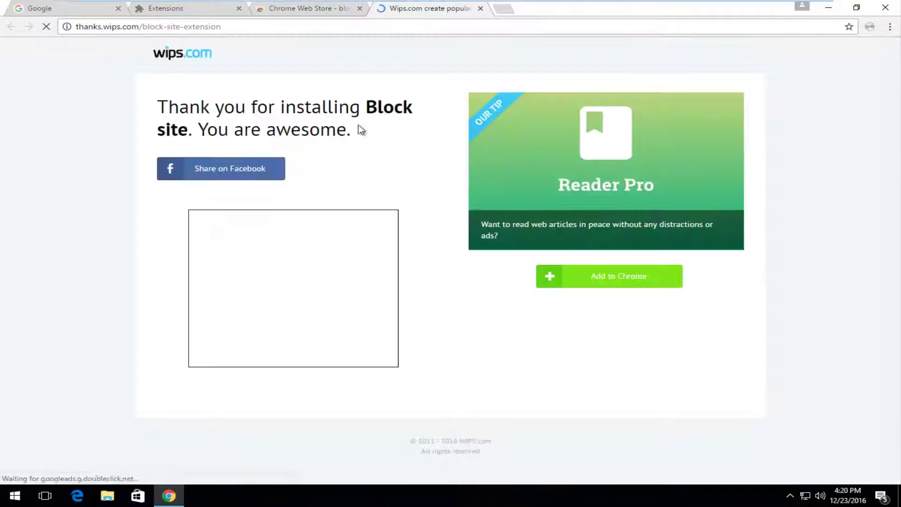
left_click(481, 8)
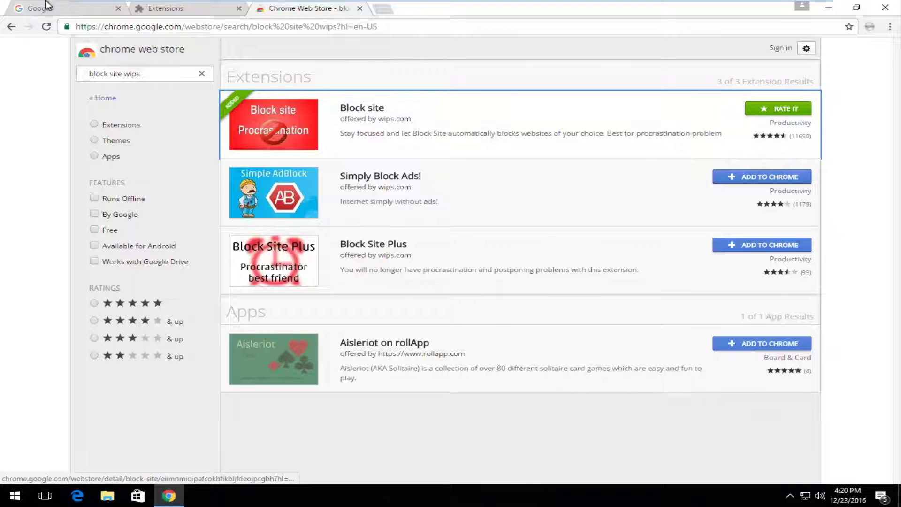
Close the Extensions list and open Block site's Options from its toolbar icon
left_click(64, 8)
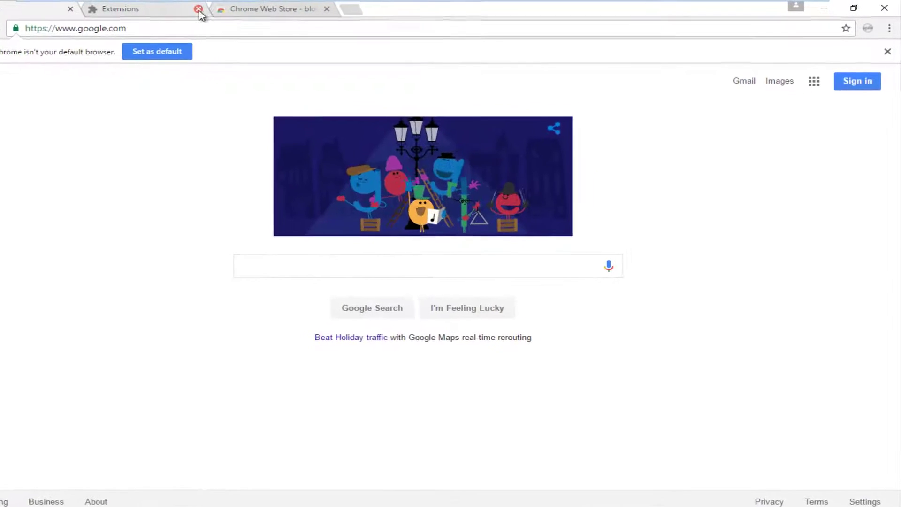
left_click(198, 9)
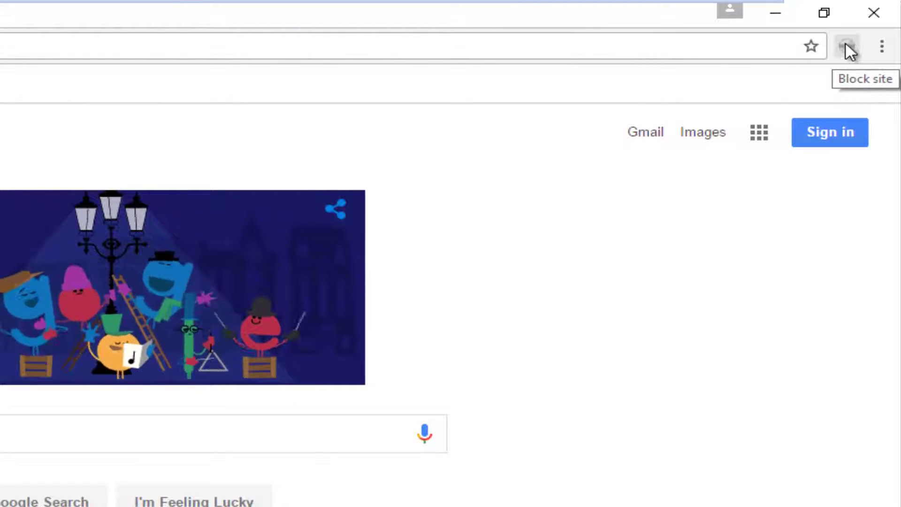
left_click(844, 47)
right_click(845, 52)
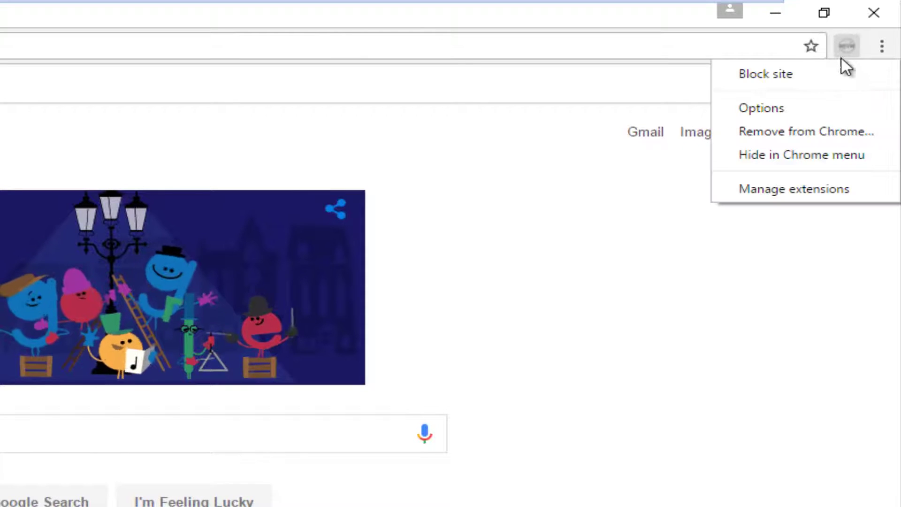
left_click(749, 107)
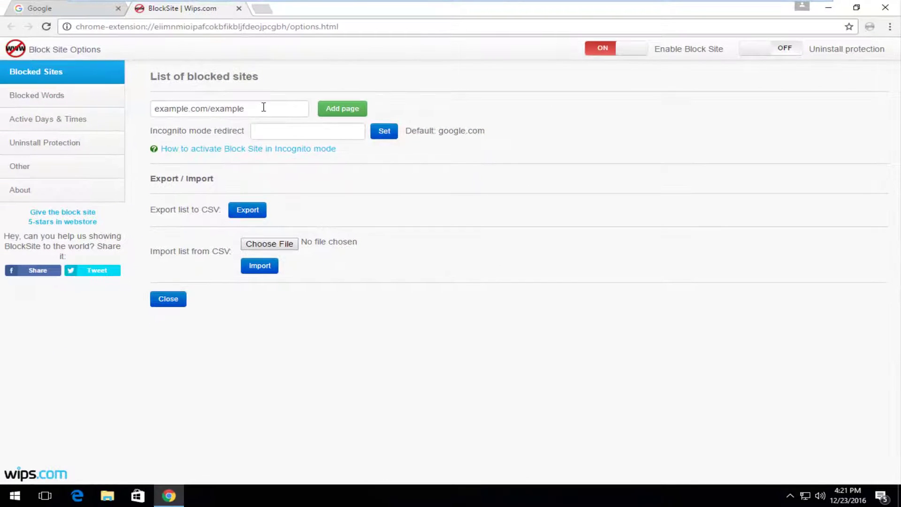
Add facebook.com to the blocked sites and set its redirect to google.com
left_click_drag(254, 108, 117, 117)
type("facebook.com")
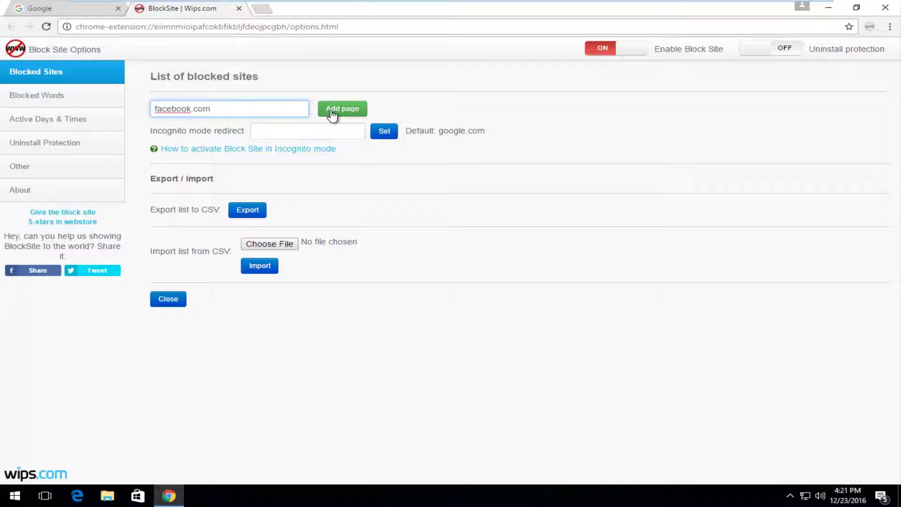
left_click(331, 112)
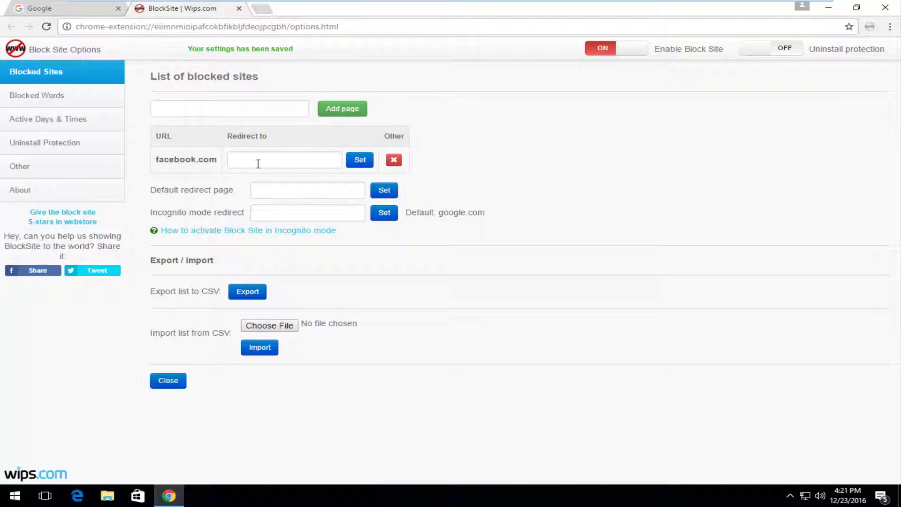
left_click(249, 159)
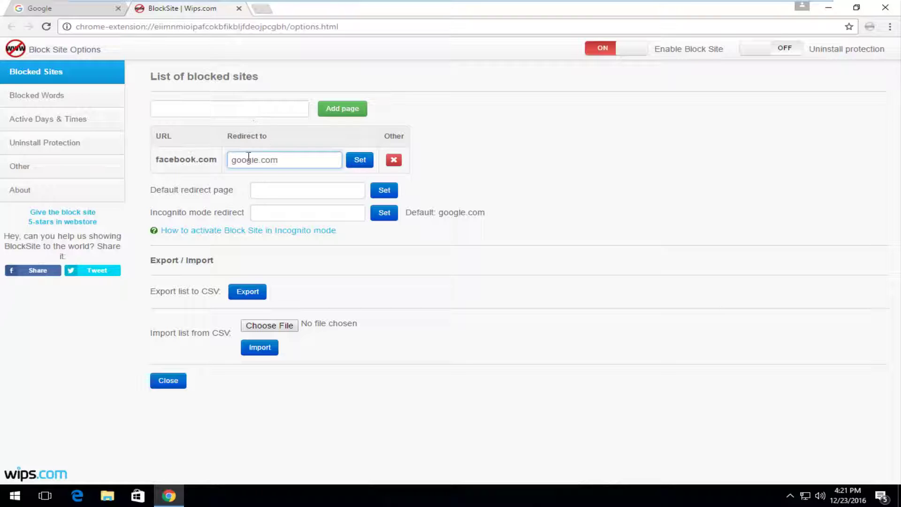
left_click(359, 160)
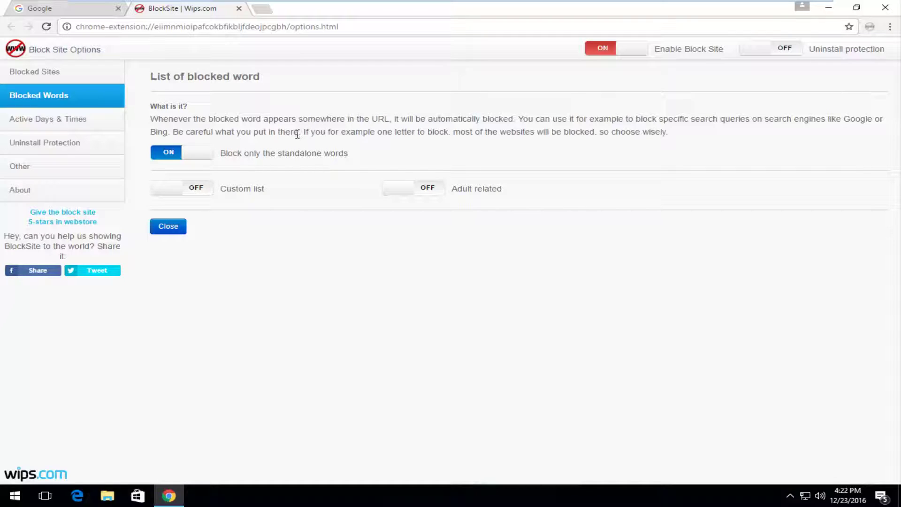
Show the Active Days & Times section of Block Site's options
left_click_drag(298, 133, 513, 134)
left_click(502, 136)
left_click(30, 126)
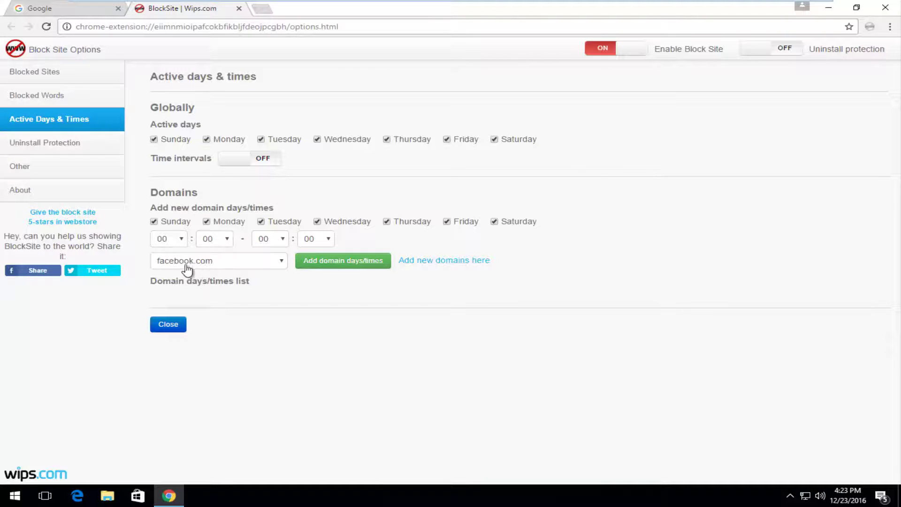
Go to the Uninstall Protection section of Block Site's options
left_click(29, 152)
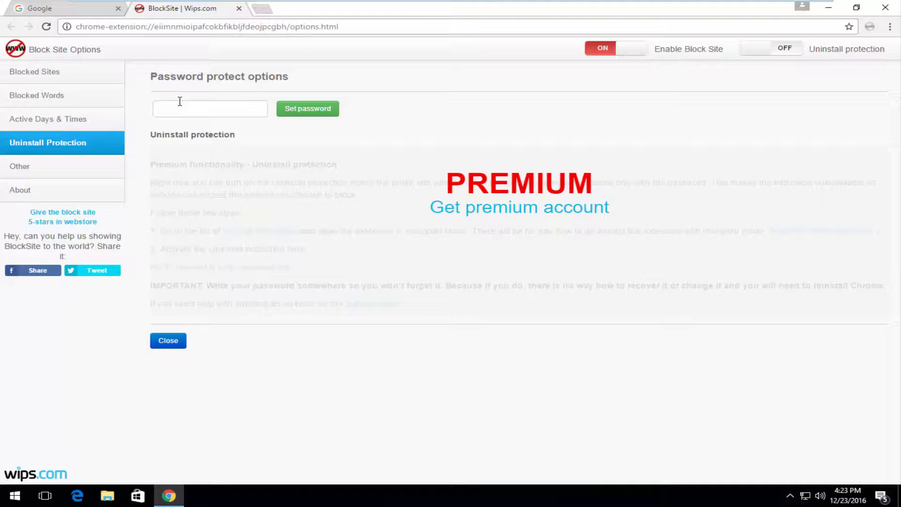
Select the protection password field and open the $4.99 premium account offer
left_click(179, 102)
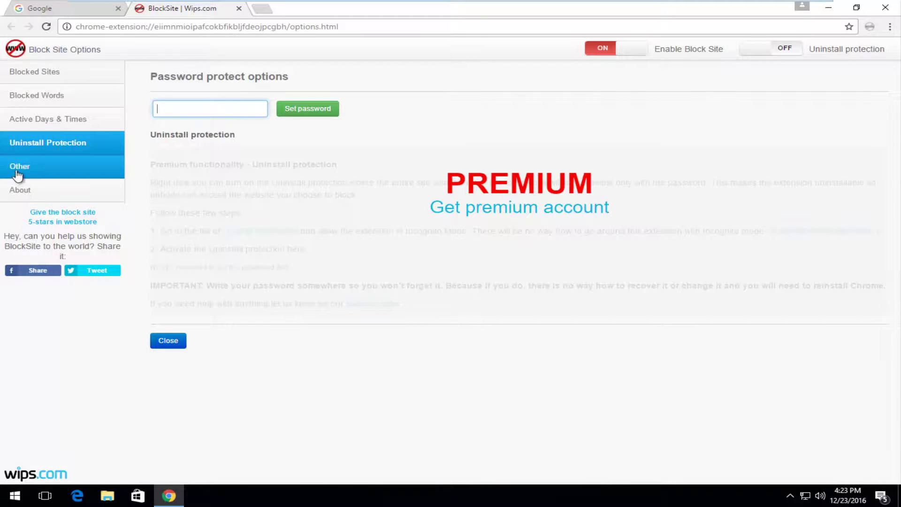
left_click(481, 213)
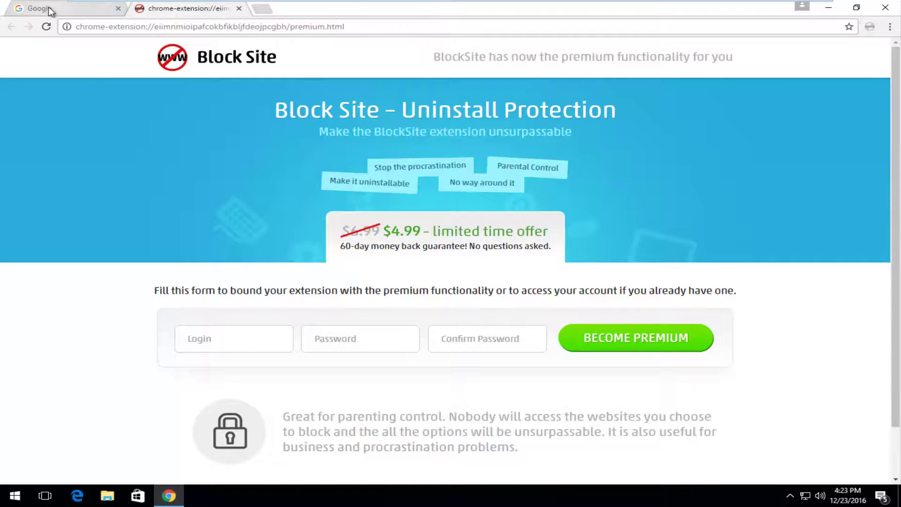
Reopen Block Site's options from its toolbar icon and read the About Block Site page
right_click(869, 26)
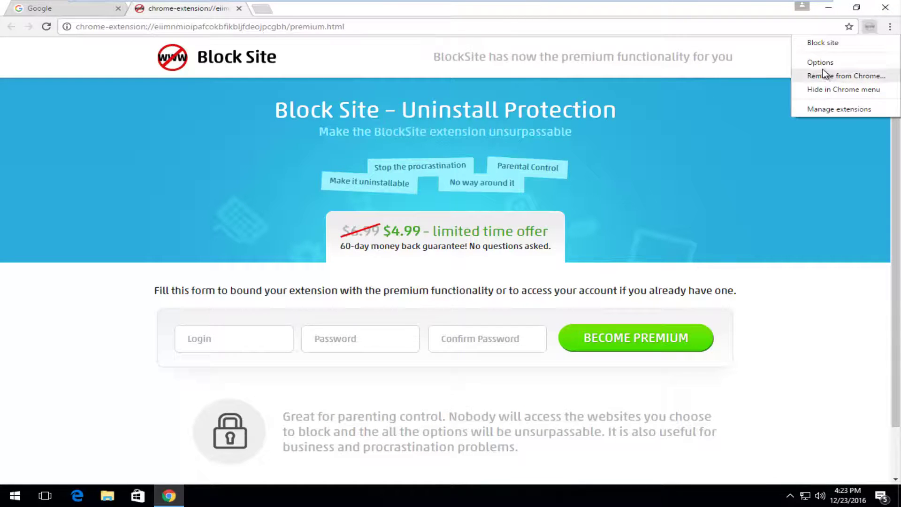
left_click(826, 74)
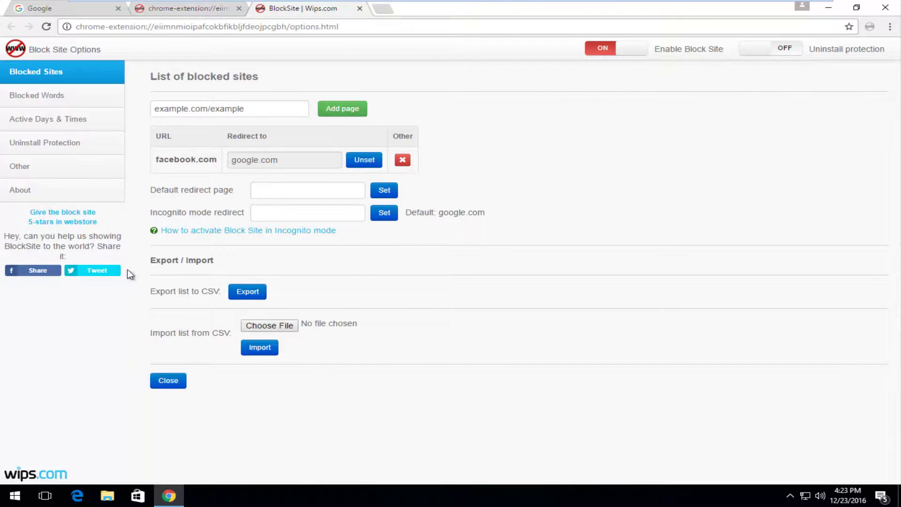
left_click(17, 190)
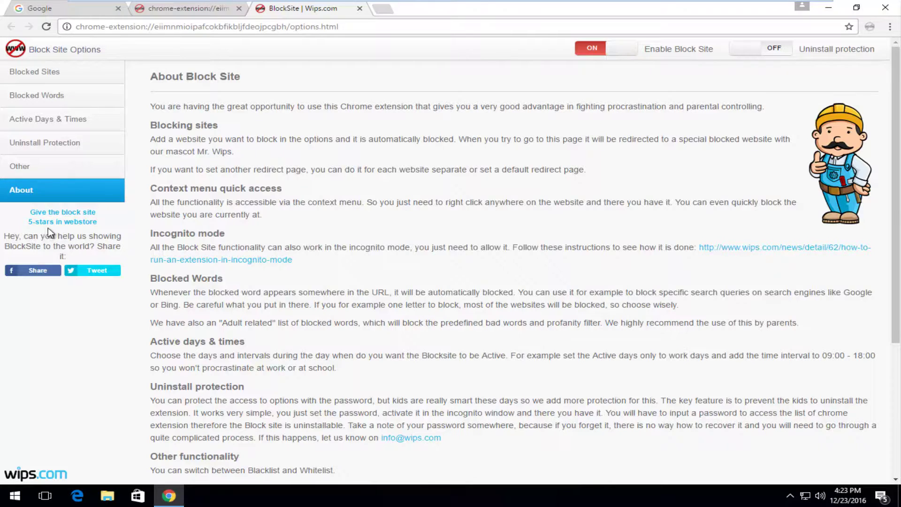
scroll(47, 227, "down", 4)
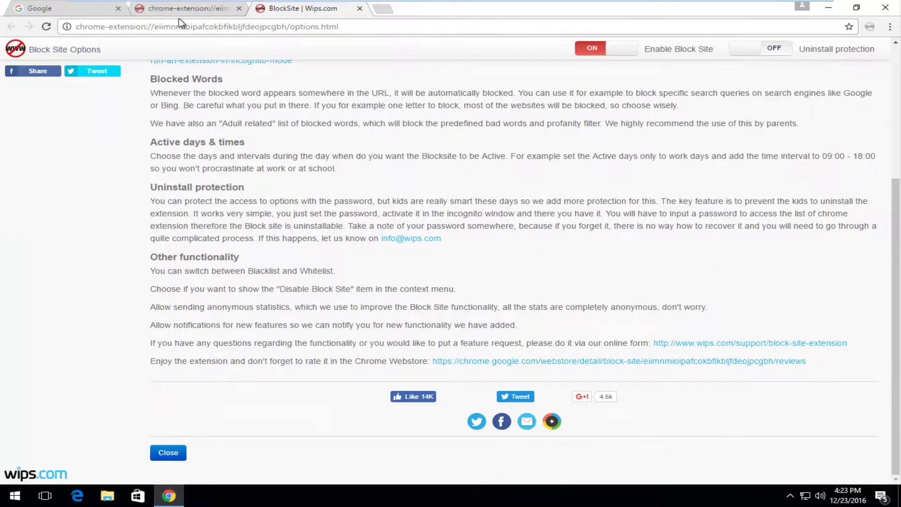
Test that facebook.com redirects to Google, then unset its google.com redirect in Block Site
left_click(172, 26)
type("f")
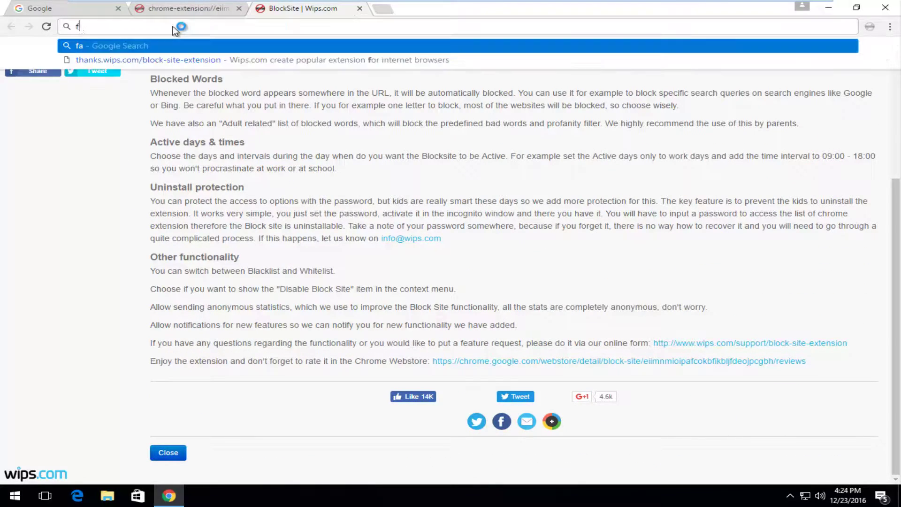
type("acebook.com")
key("Return")
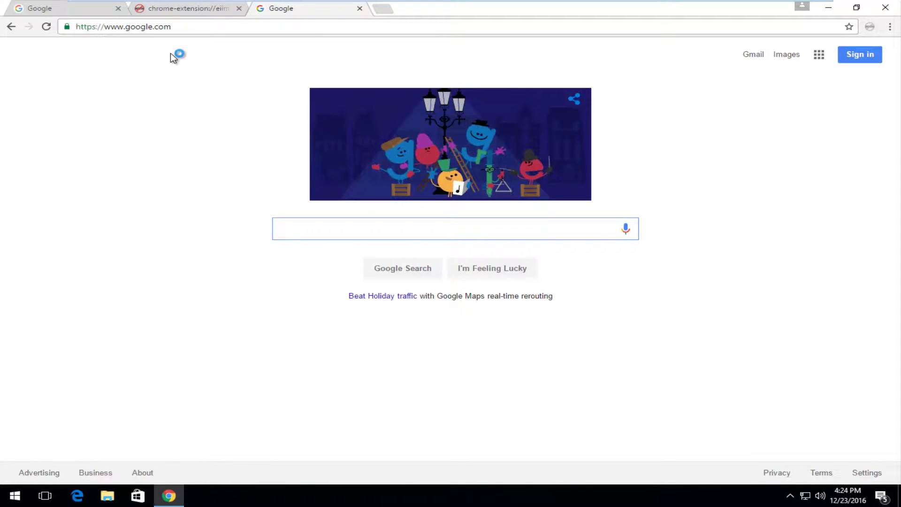
left_click(10, 27)
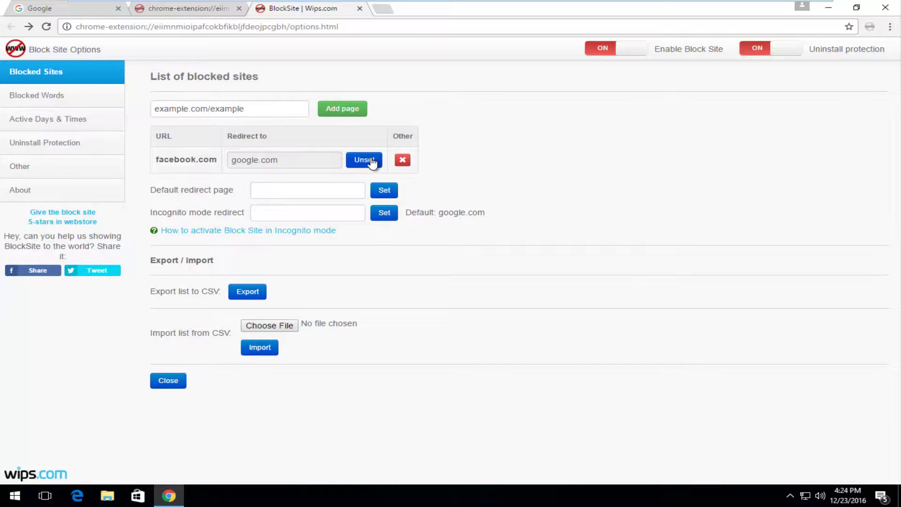
left_click(356, 162)
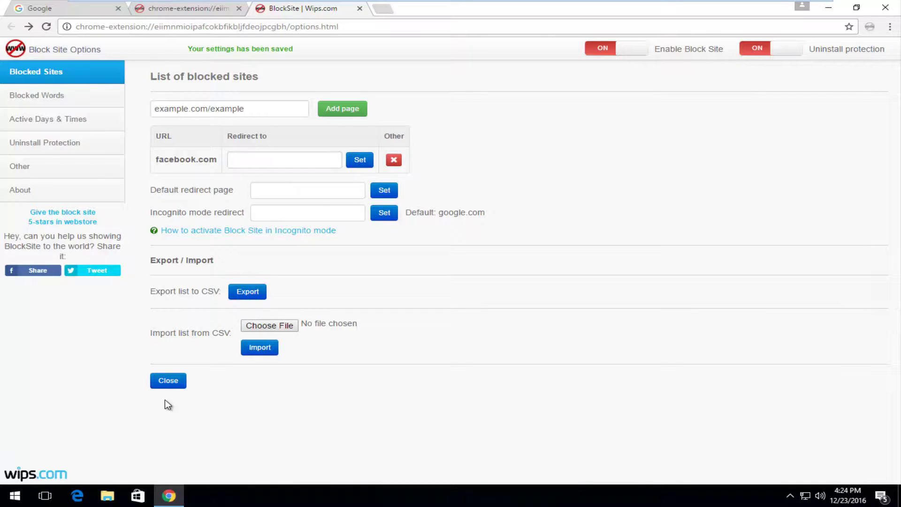
Visit facebook.com twice from the Google tab, landing on Block Site's blocked page each time
left_click(60, 9)
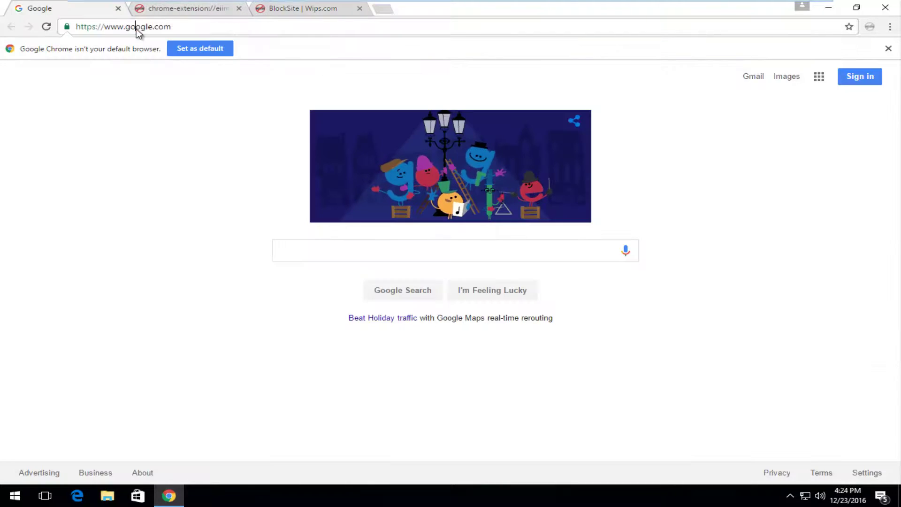
type("facebook")
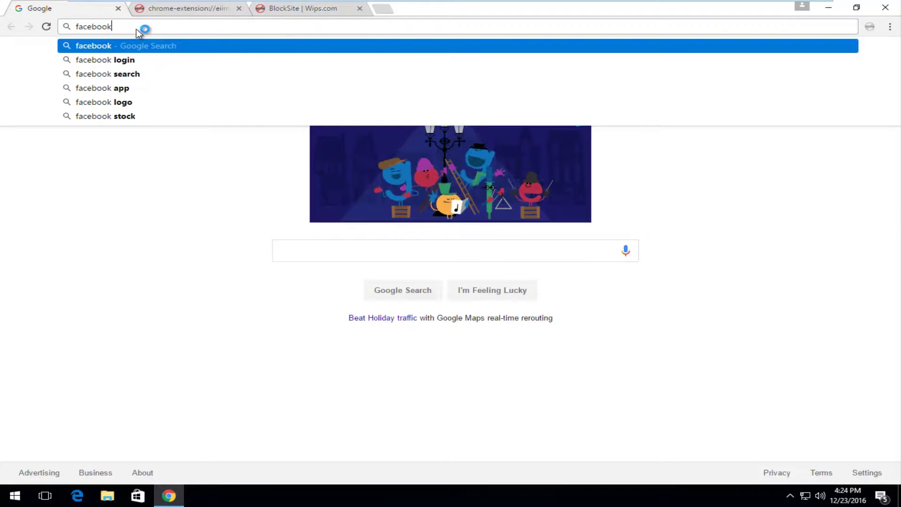
type(".com")
key("Return")
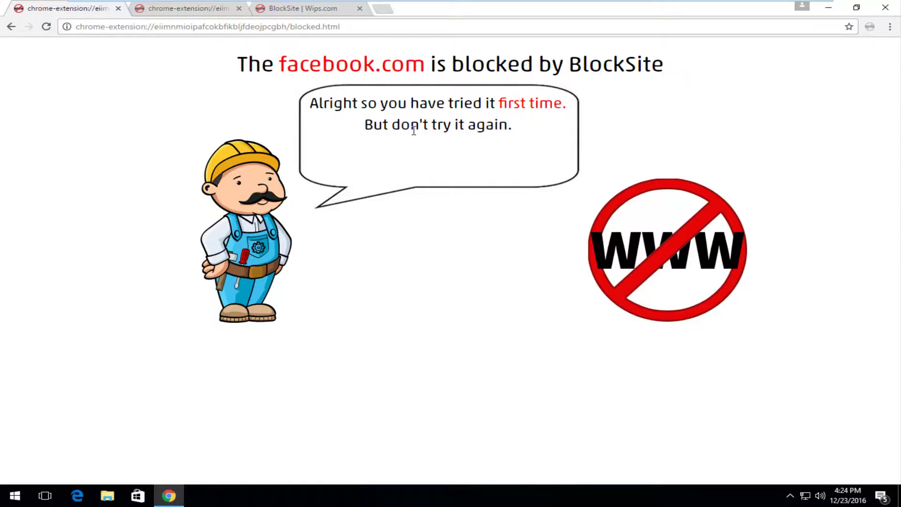
left_click(174, 32)
type("facebook.com")
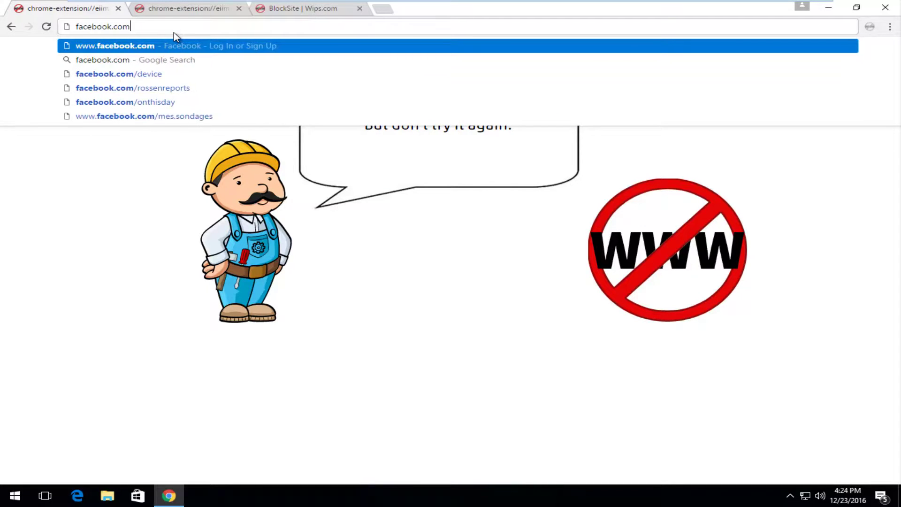
key("Return")
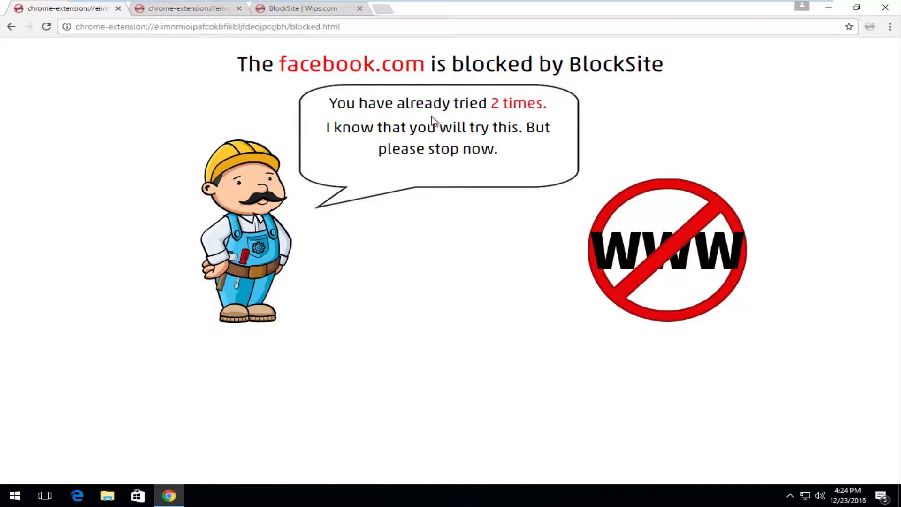
Retry facebook.com twice more until the count reaches 4, then highlight the scolding message
left_click(150, 27)
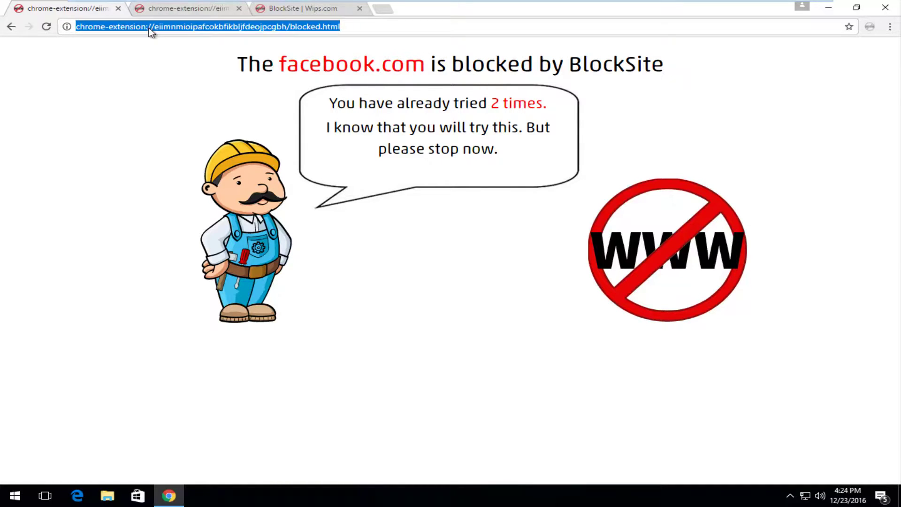
type("facebook.com")
key("Return")
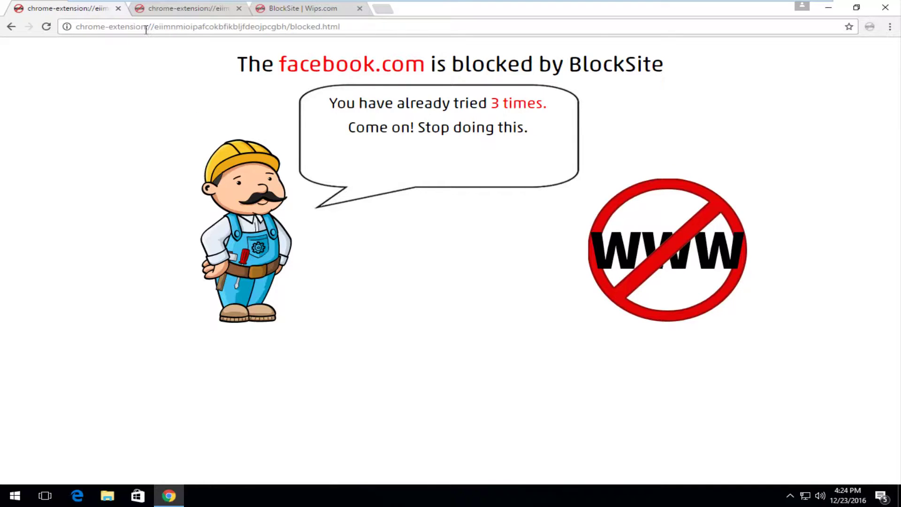
left_click(138, 28)
type("fa e")
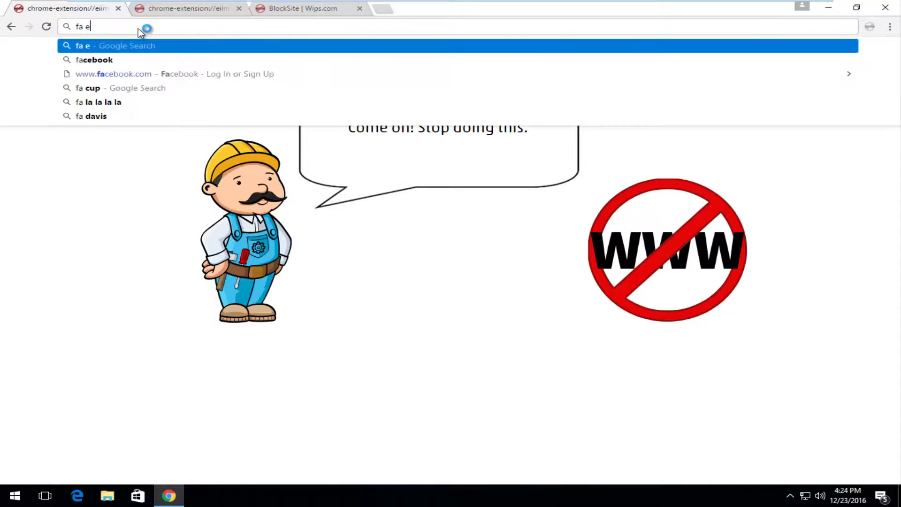
key("BackSpace")
key("BackSpace")
type("ce")
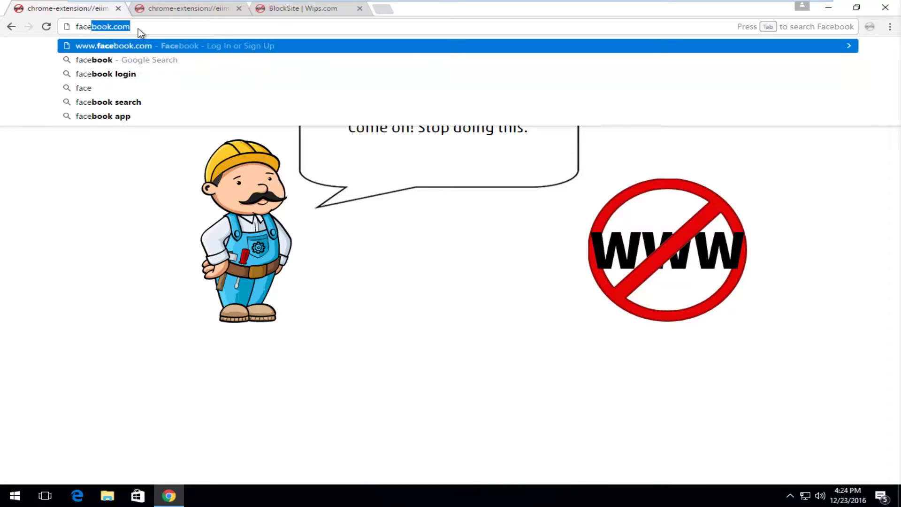
type("book.co")
key("Return")
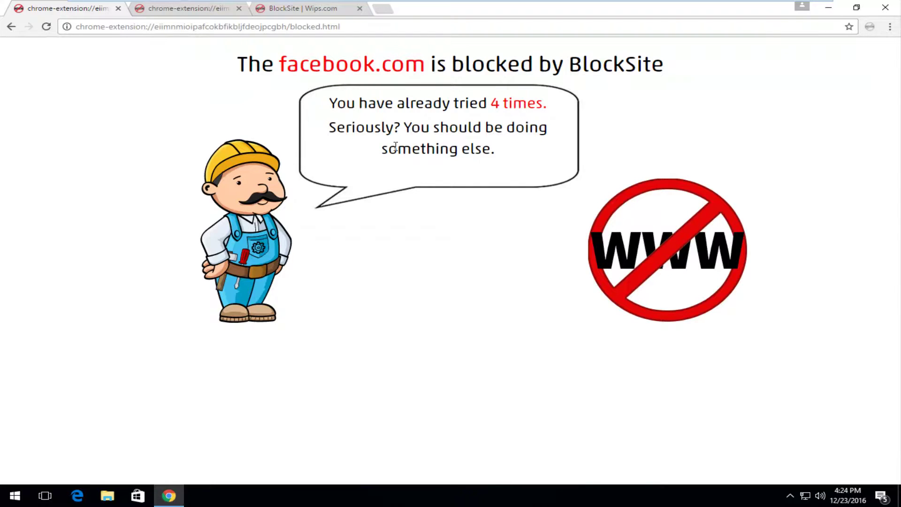
left_click_drag(482, 151, 343, 127)
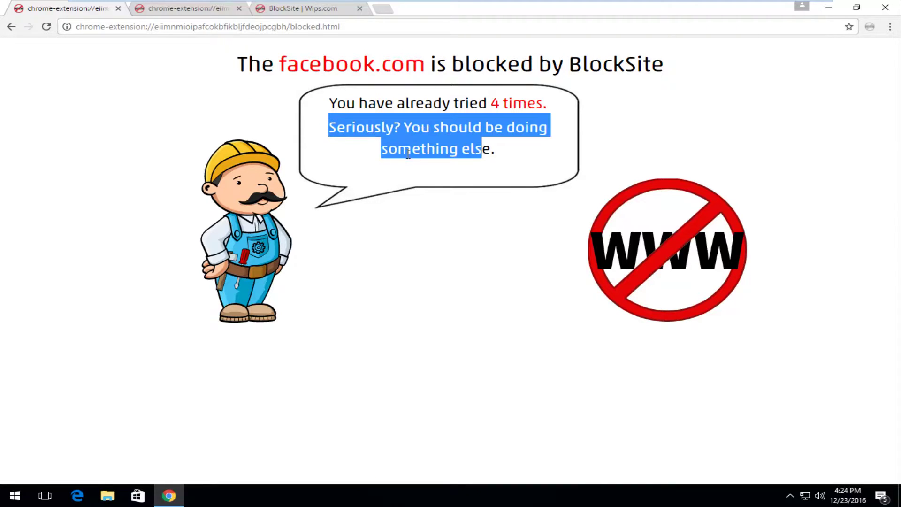
left_click(283, 9)
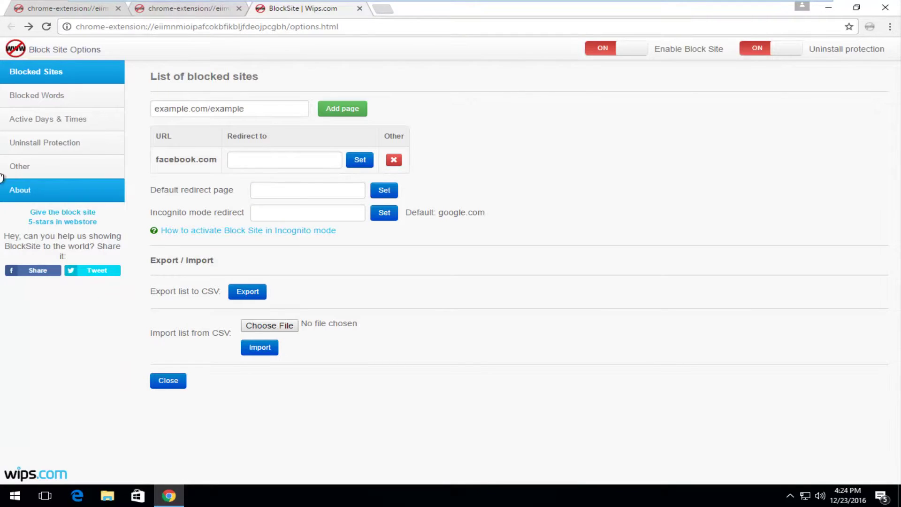
left_click(27, 190)
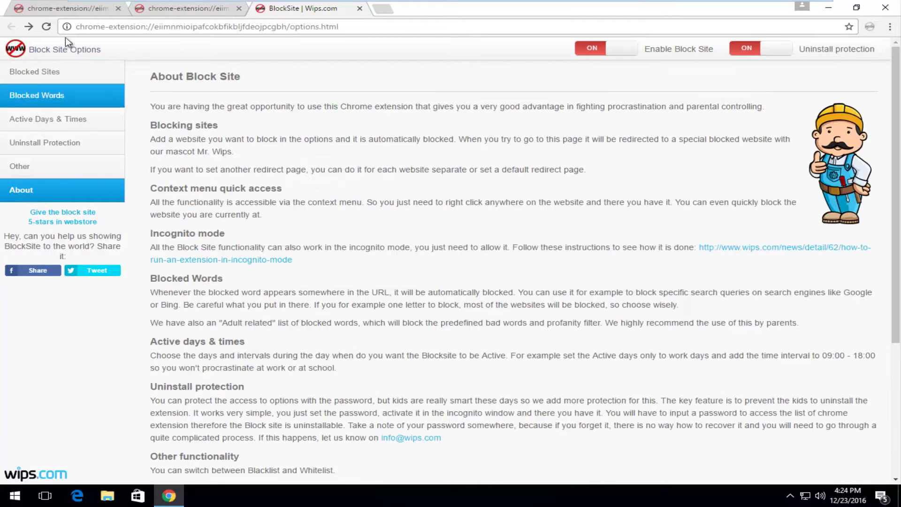
scroll(305, 249, "down", 1)
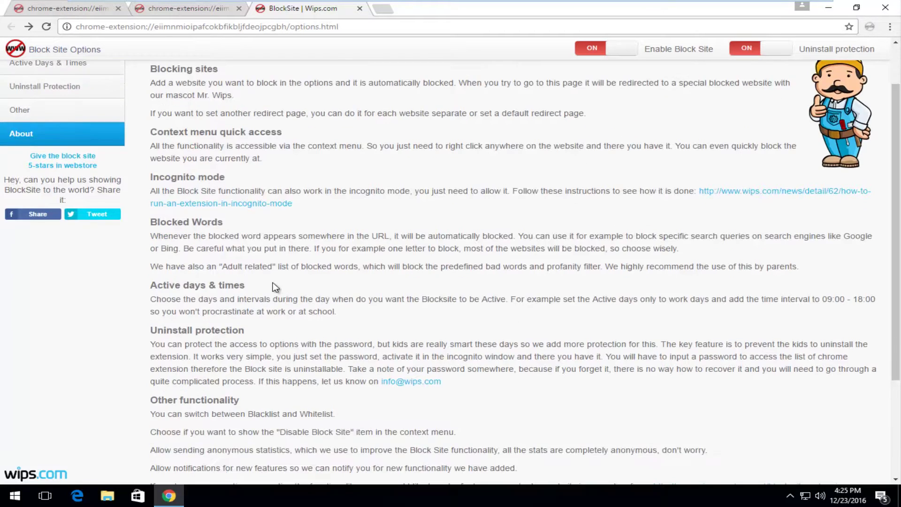
scroll(260, 263, "down", 3)
scroll(259, 264, "up", 4)
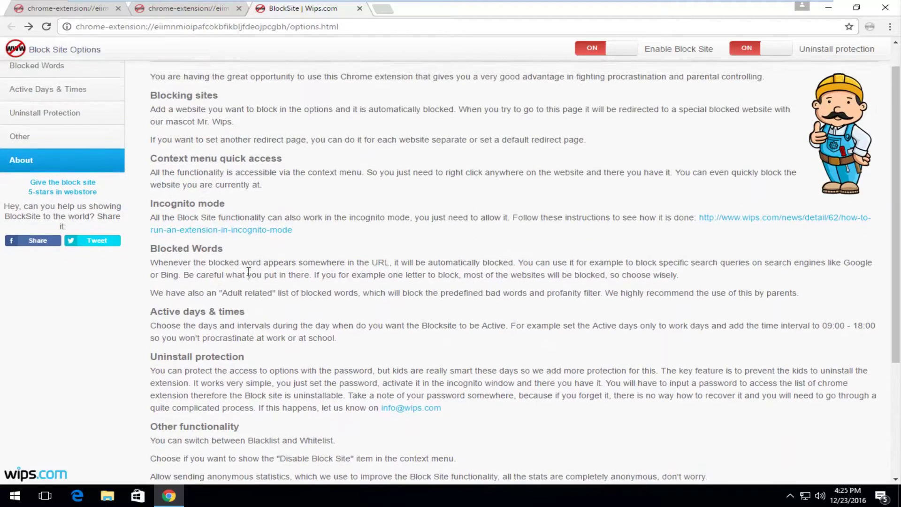
scroll(249, 272, "up", 1)
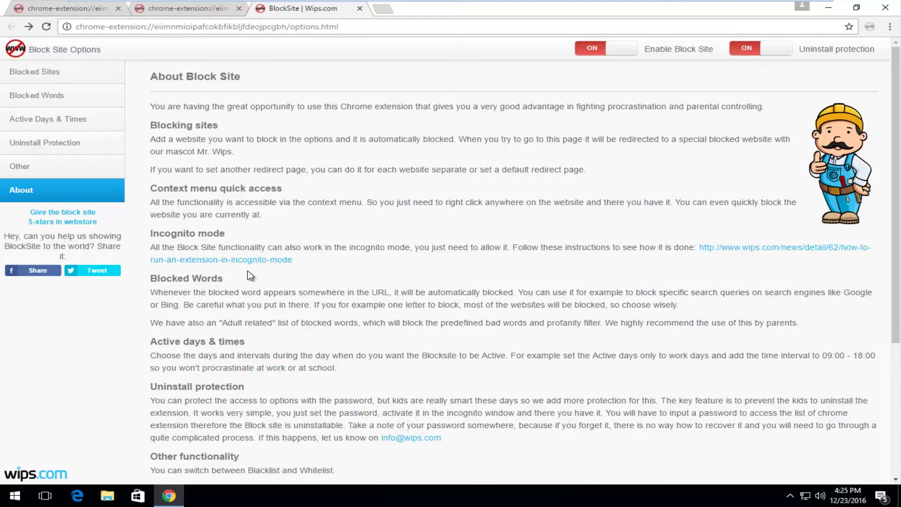
left_click(56, 8)
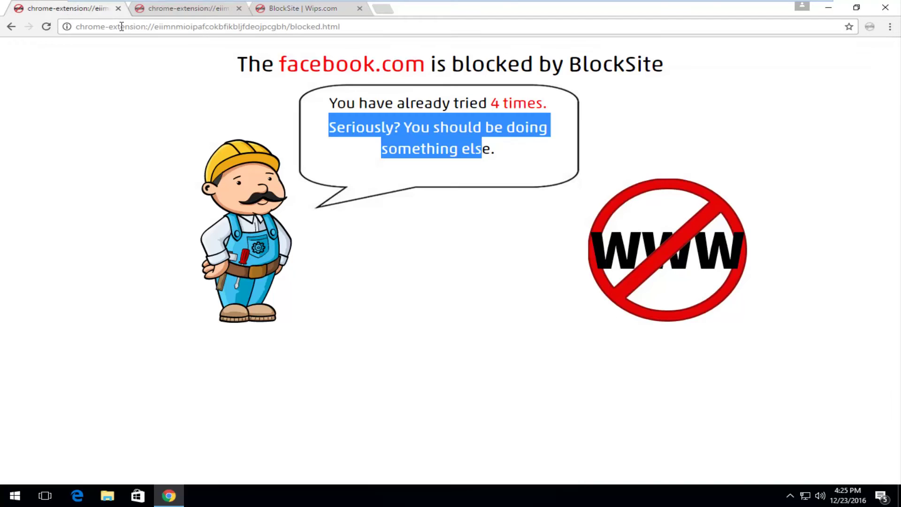
left_click(404, 234)
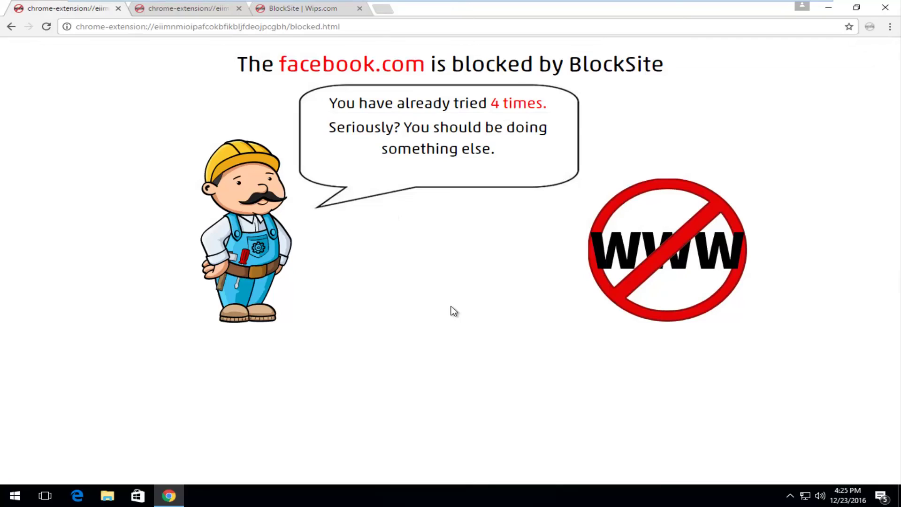